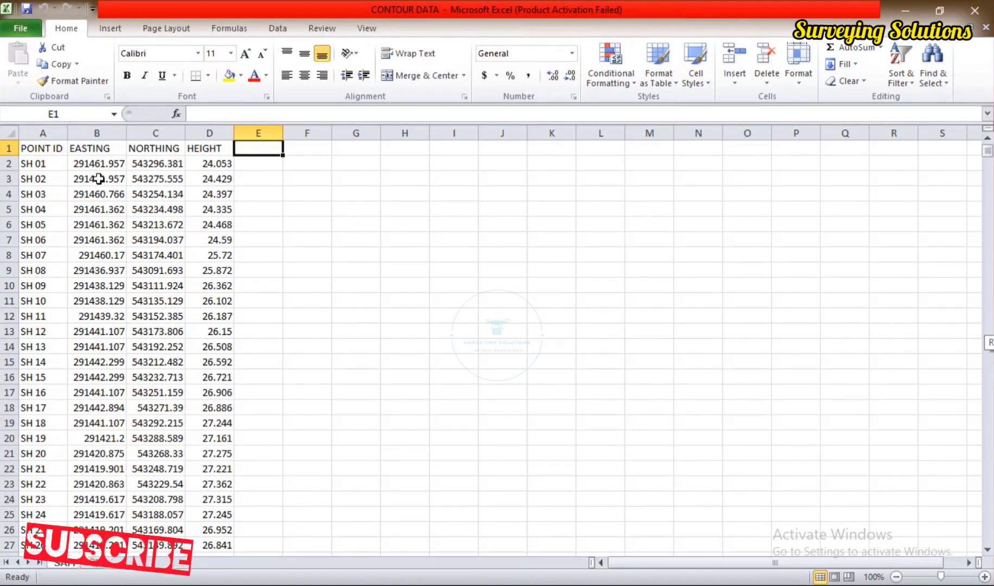
- Copy the EASTING, NORTHING and HEIGHT values in cells B2:D1161
drag(81, 165, 207, 225)
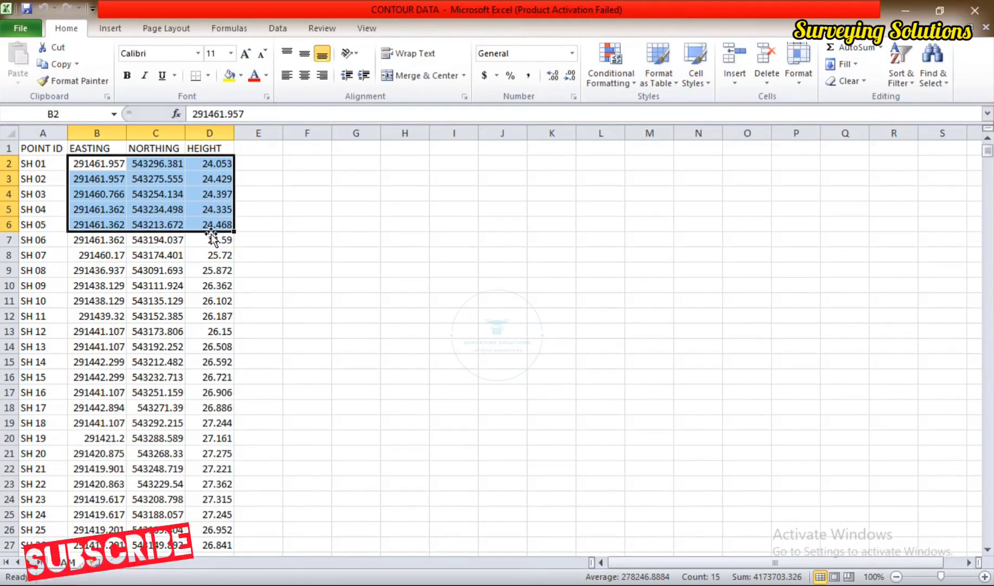
key(ctrl+shift+Down)
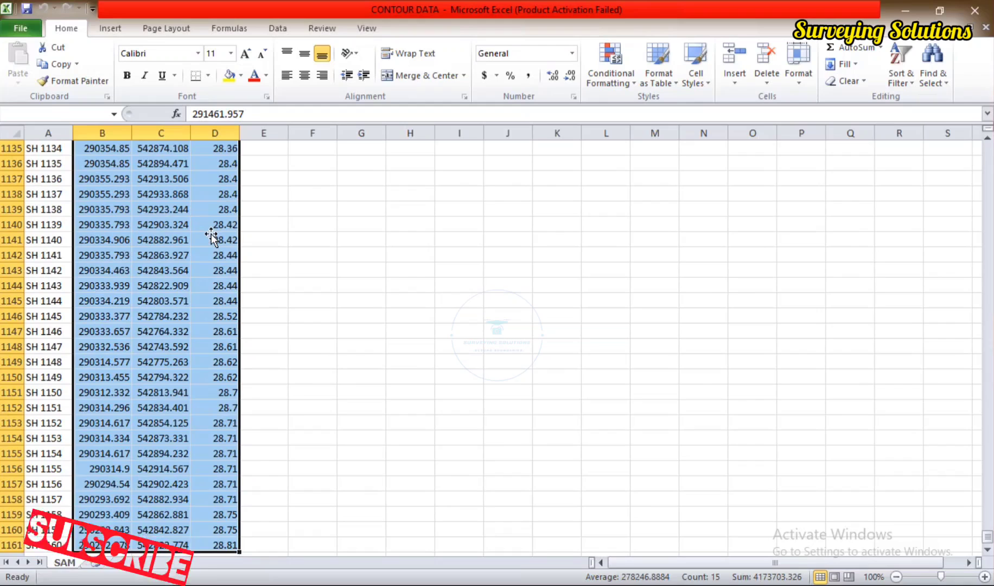
key(ctrl+c)
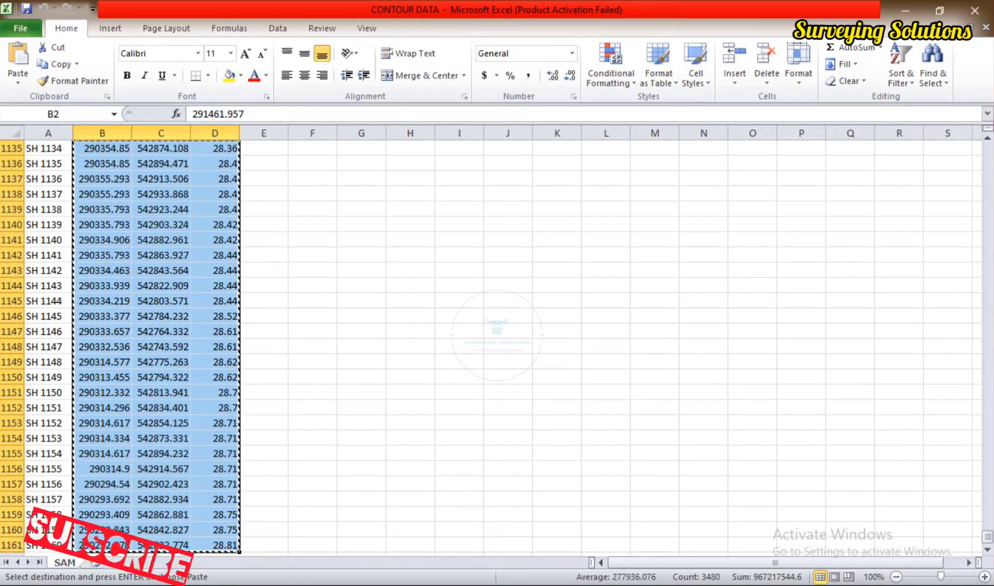
- Launch a blank Notepad document from the Run launcher
key(super+r)
text(notepad)
key(Return)
- Paste the copied coordinate columns into the Notepad document
right_click(204, 146)
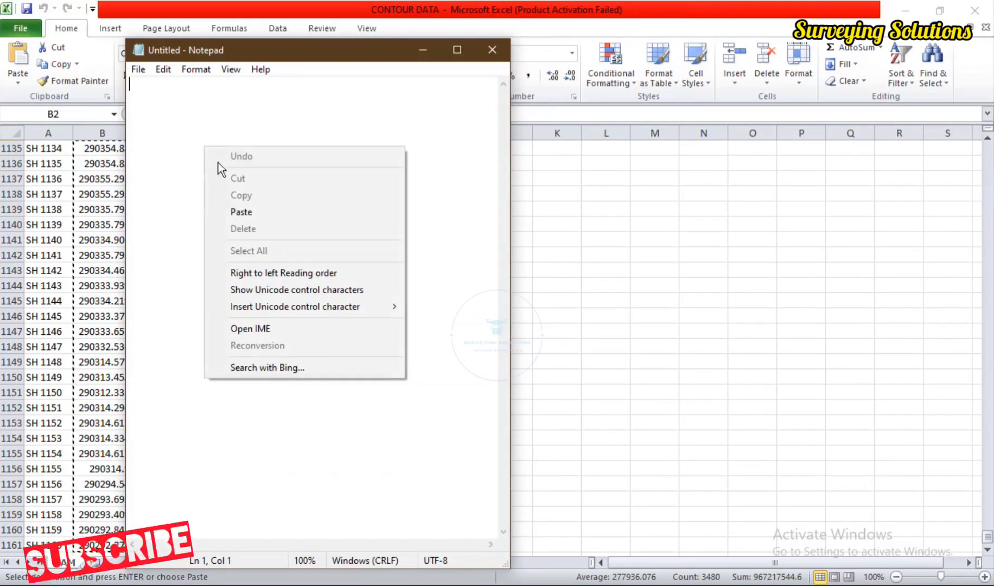
click(260, 219)
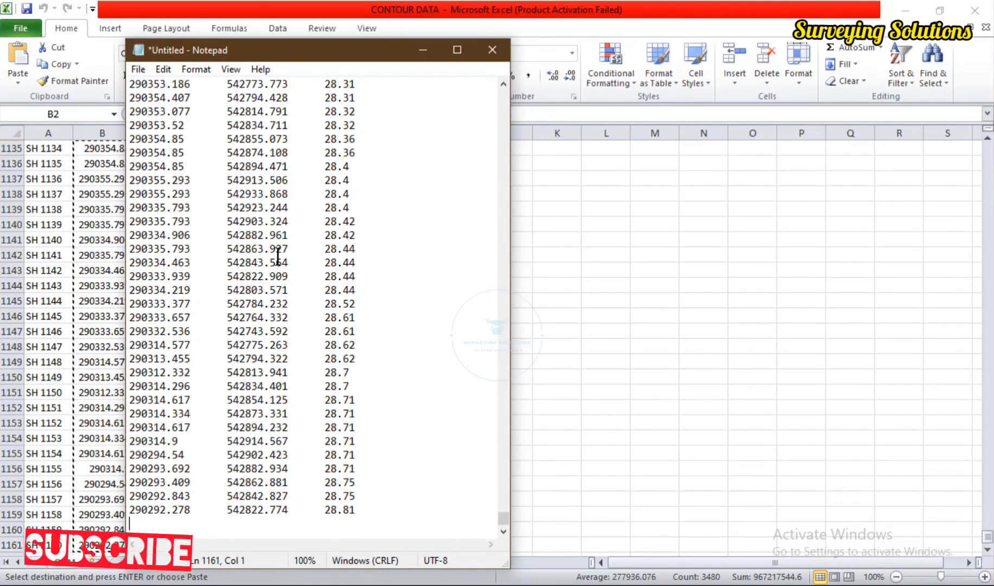
scroll(264, 356, up, 12)
scroll(264, 355, up, 5)
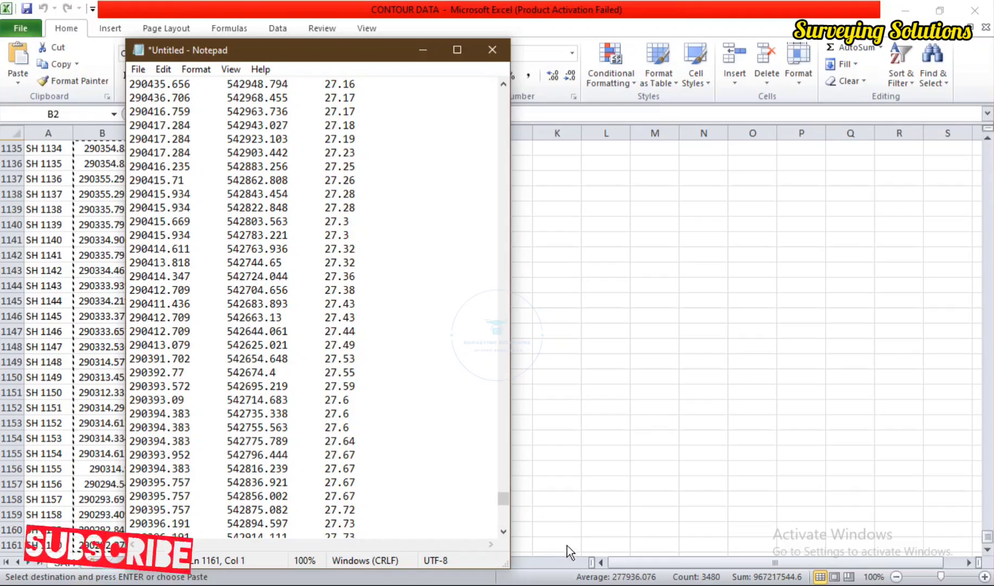
click(504, 506)
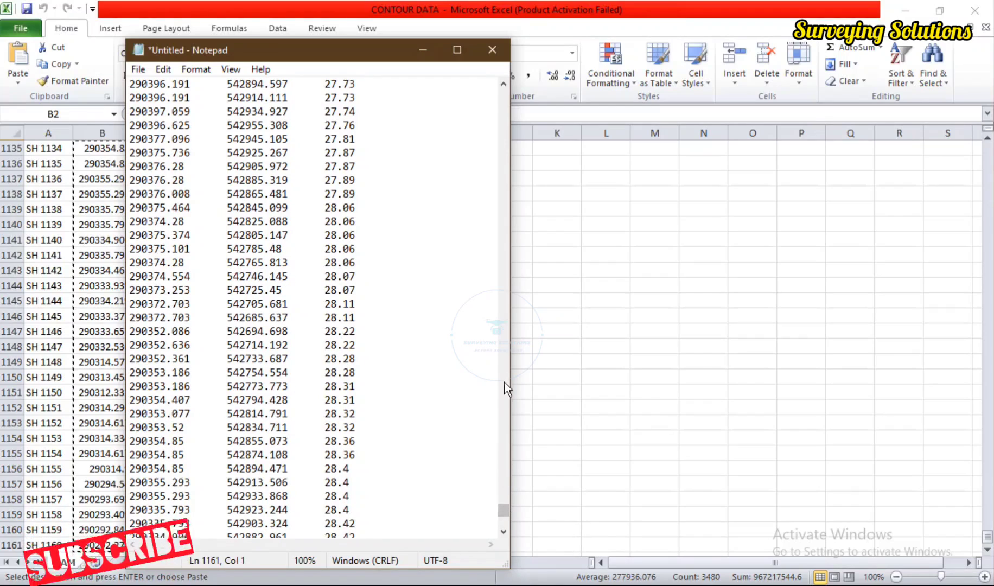
drag(502, 507, 446, 90)
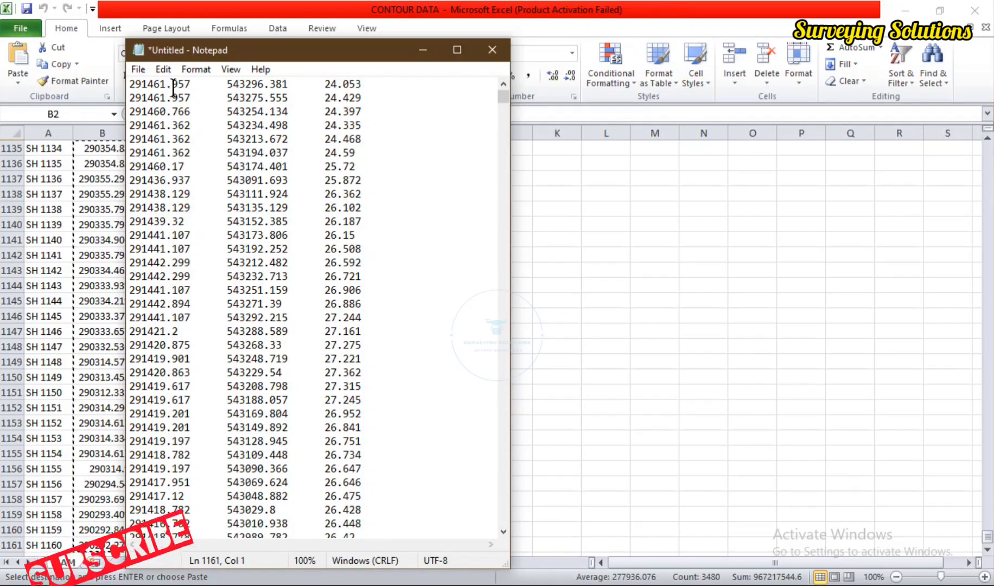
- Save the note as CONT DATA in the CAD CONTOUR folder and minimize Notepad
click(138, 70)
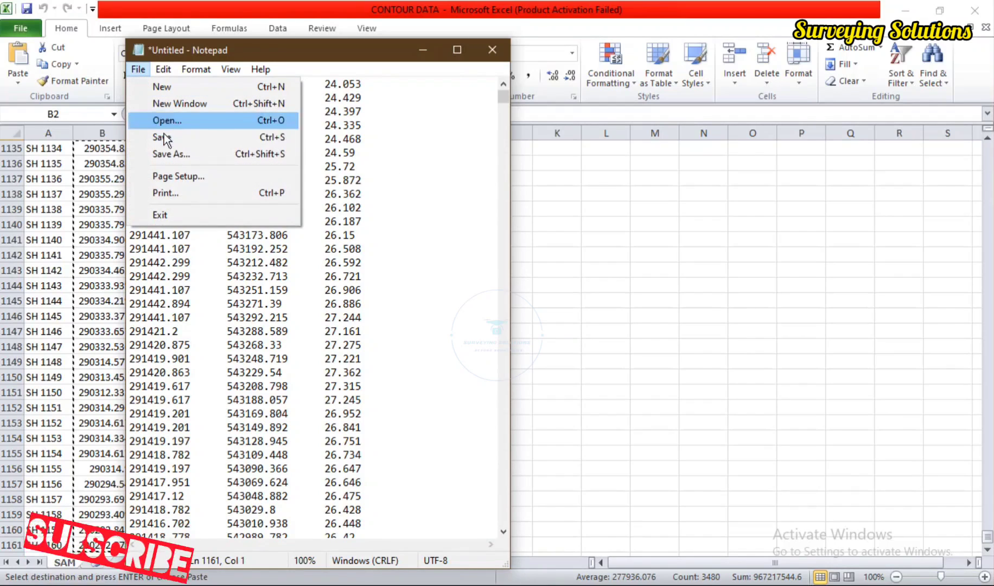
click(177, 156)
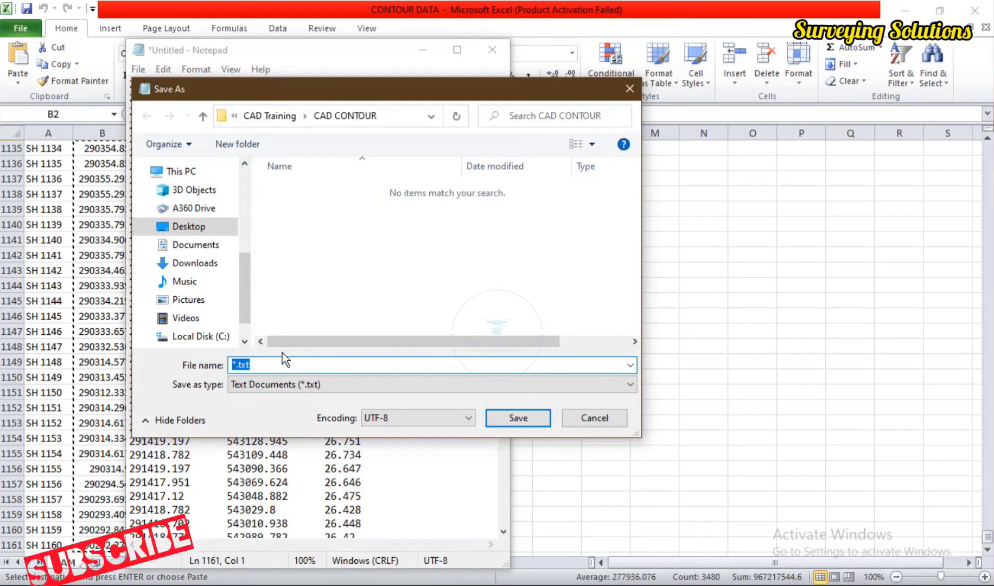
text(CAD)
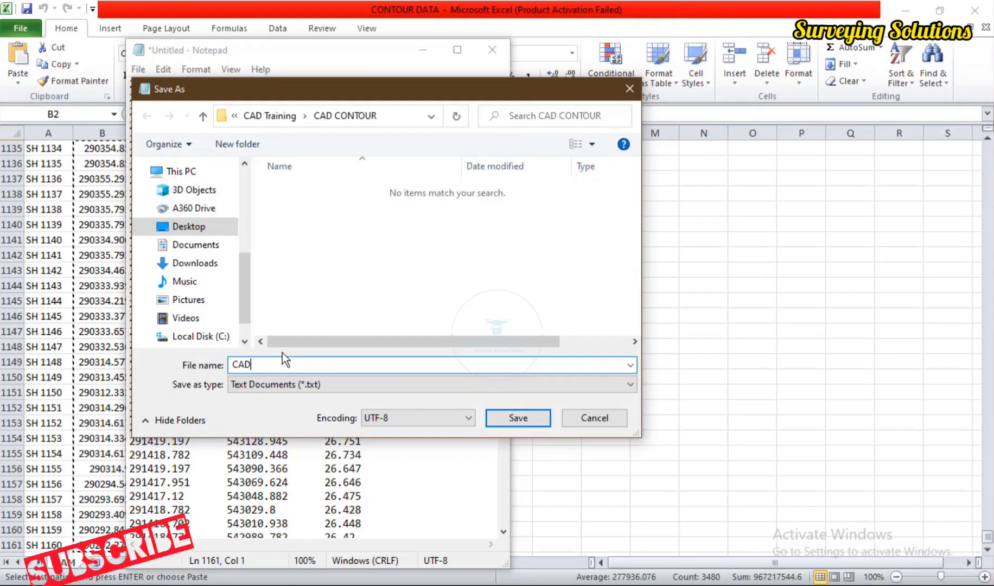
key(BackSpace)
key(BackSpace)
key(BackSpace)
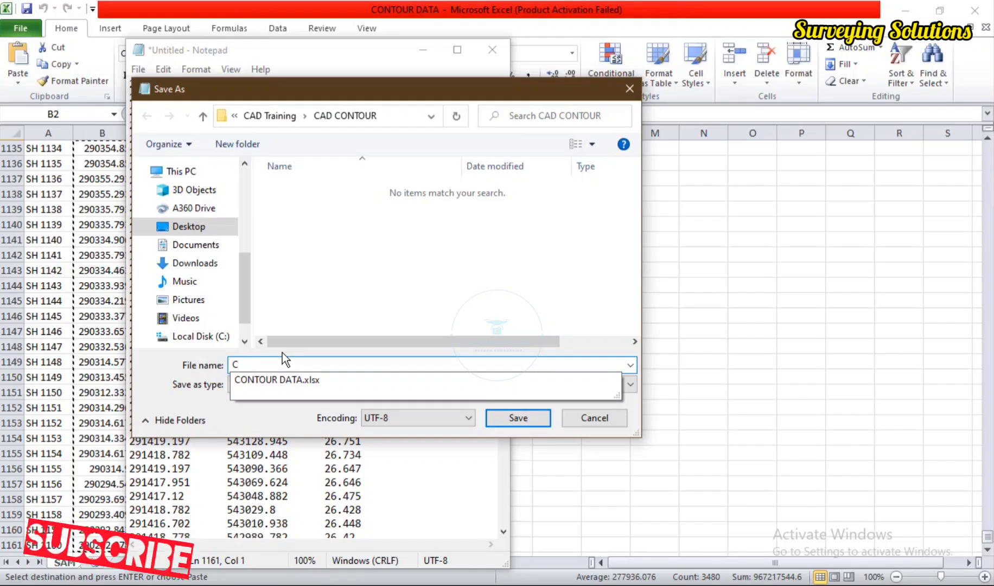
text(ONT DATA)
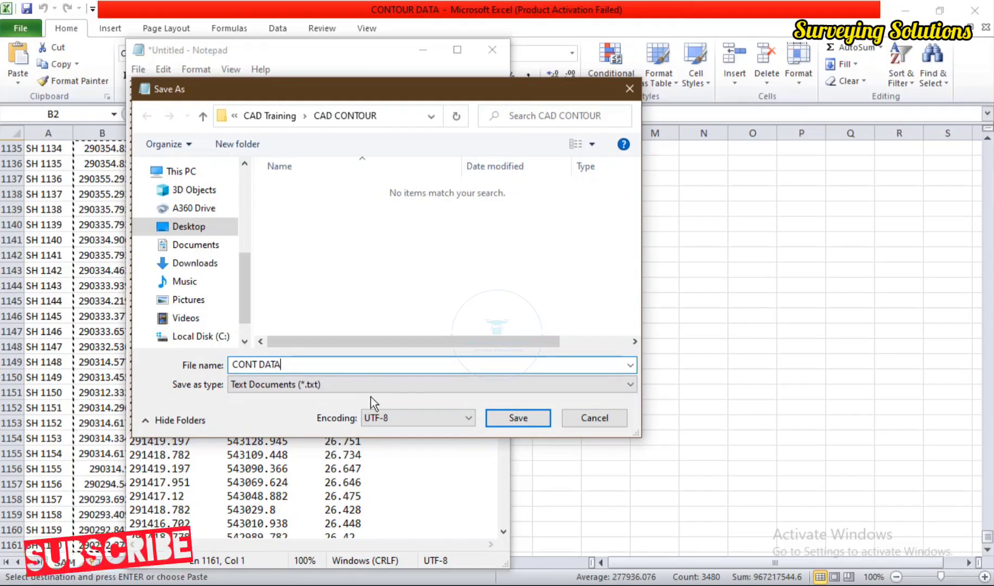
click(518, 418)
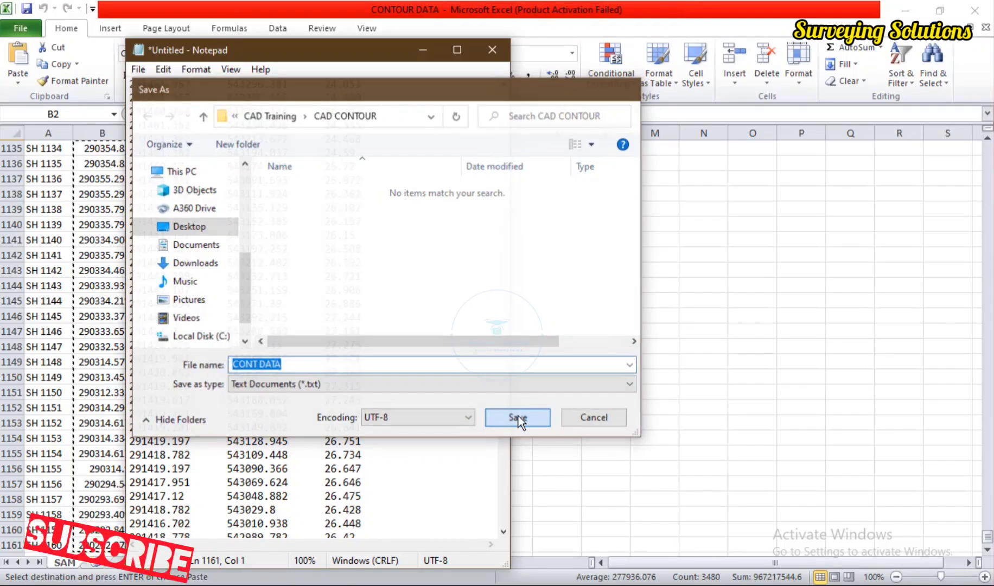
click(414, 46)
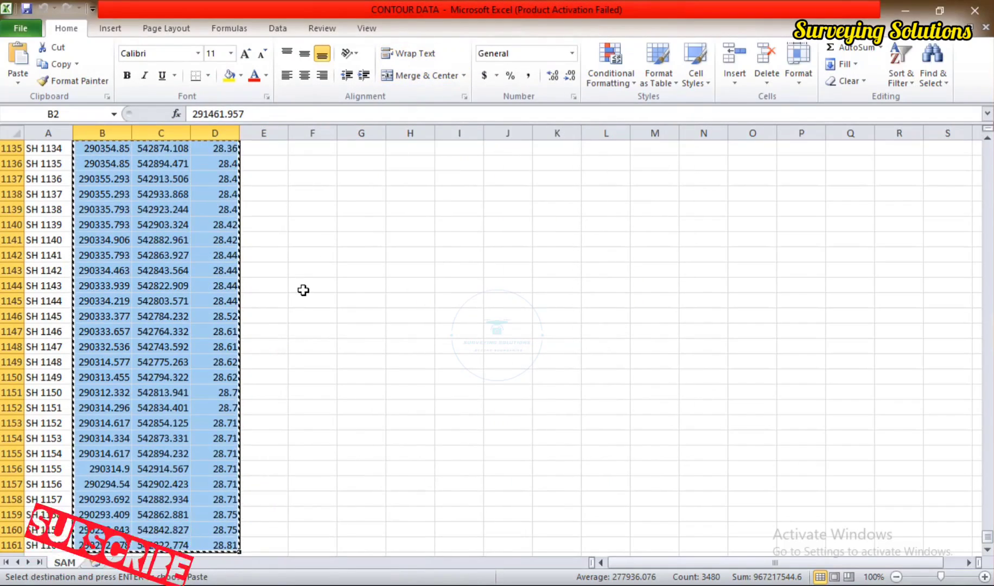
- Cancel pending commands and start Import Points from Drawing1's Points collection
key(Return)
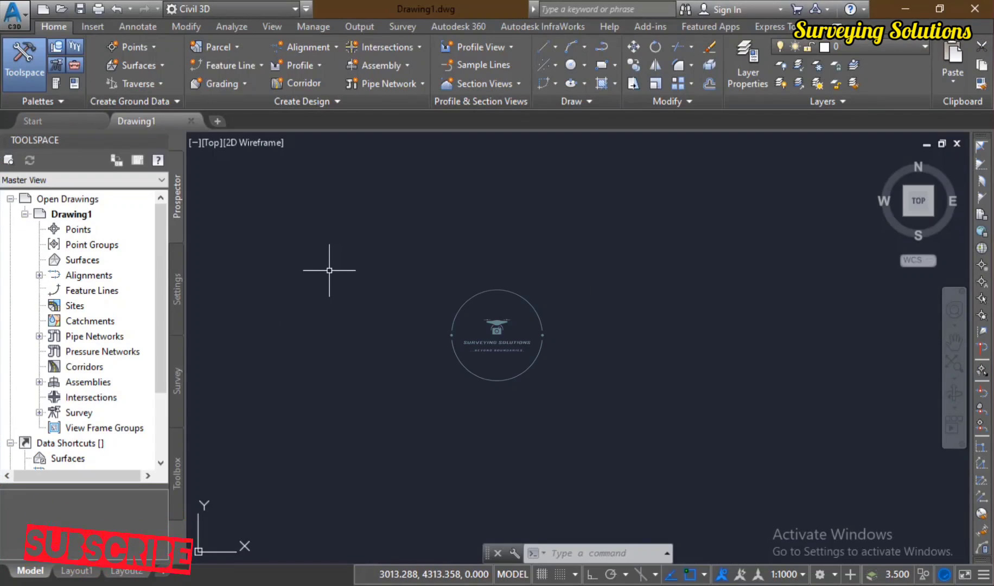
key(Escape)
key(Escape)
key(Escape)
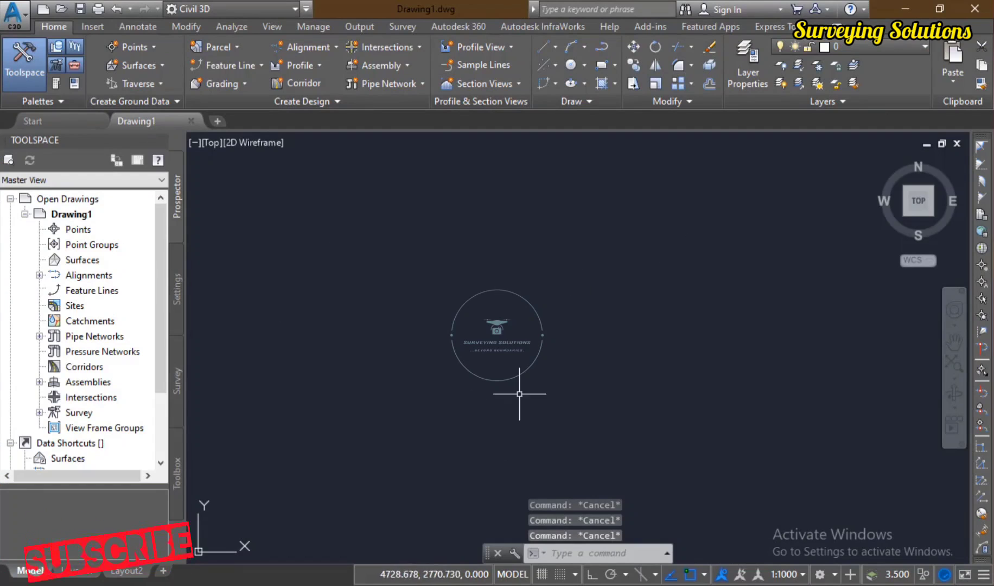
click(75, 229)
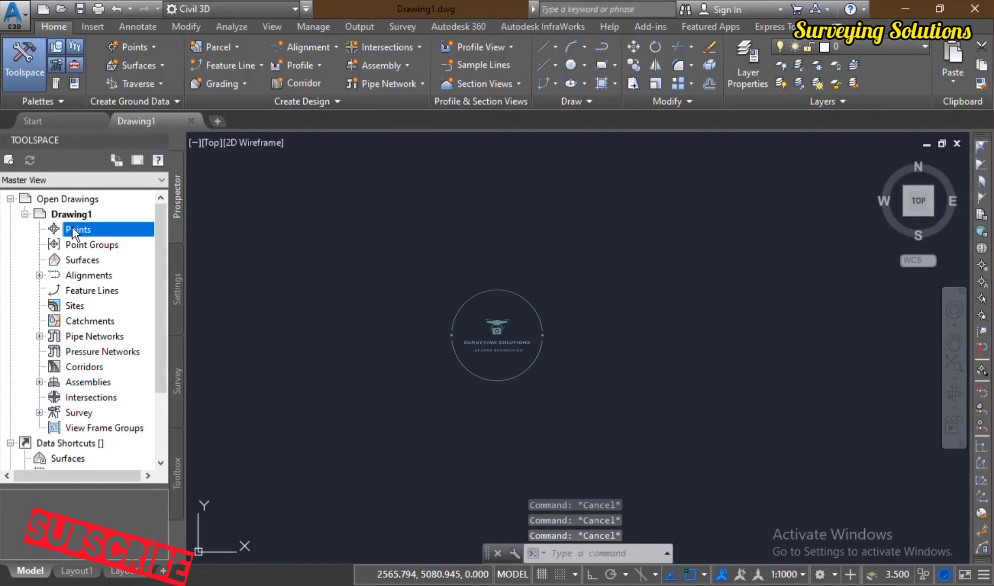
right_click(72, 227)
click(122, 237)
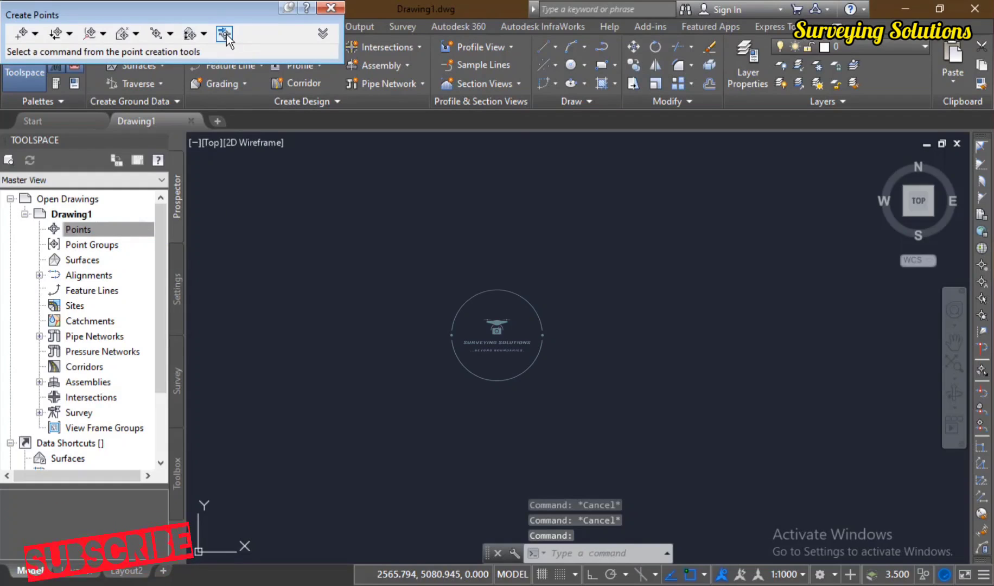
click(225, 34)
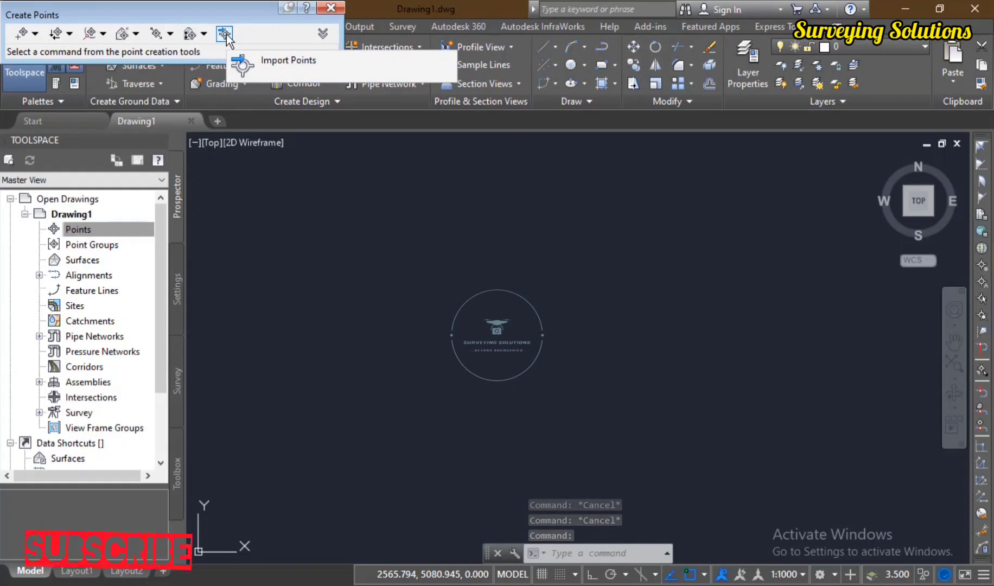
click(225, 34)
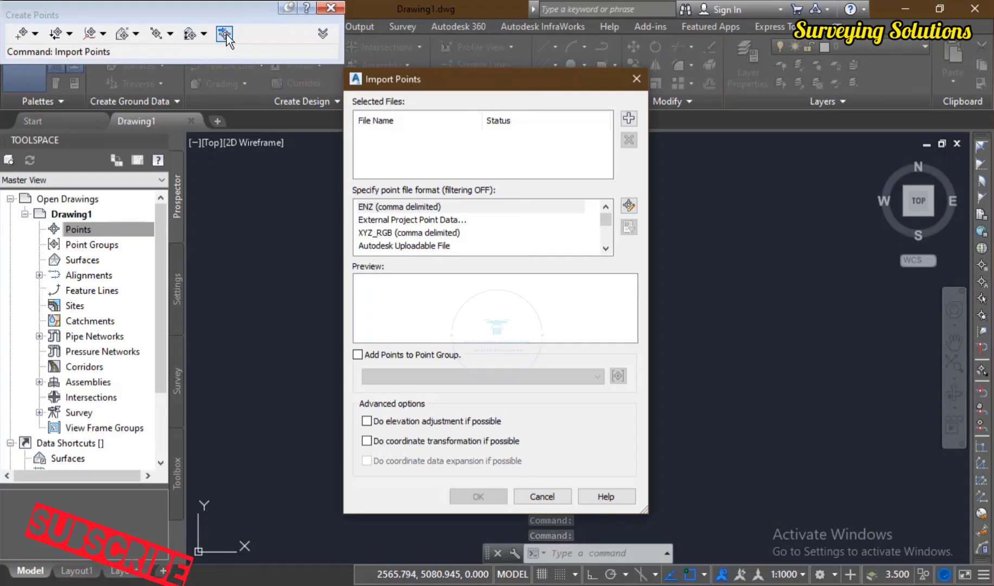
- Import CONT DATA.txt using the ENZ (space delimited) point file format
click(632, 121)
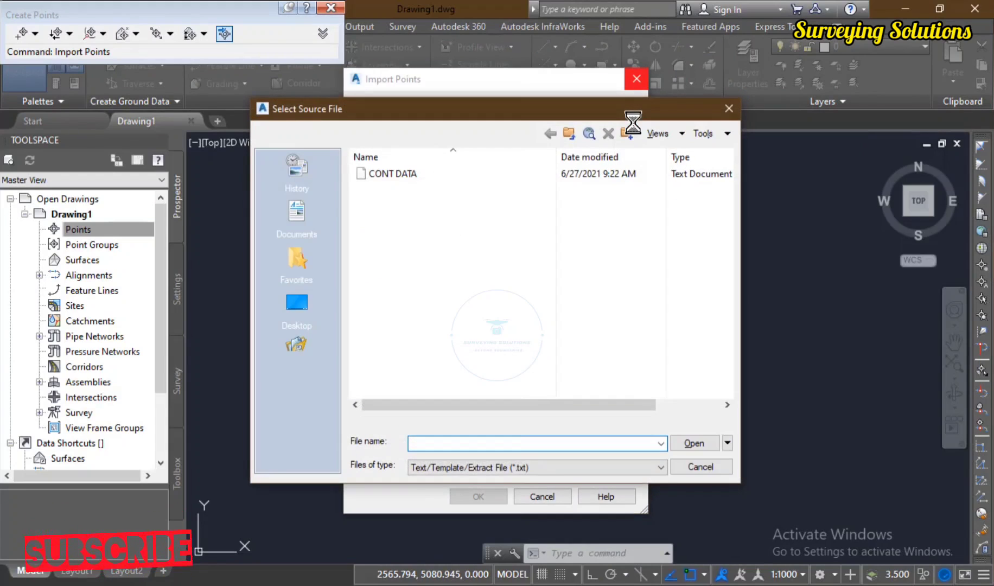
click(431, 175)
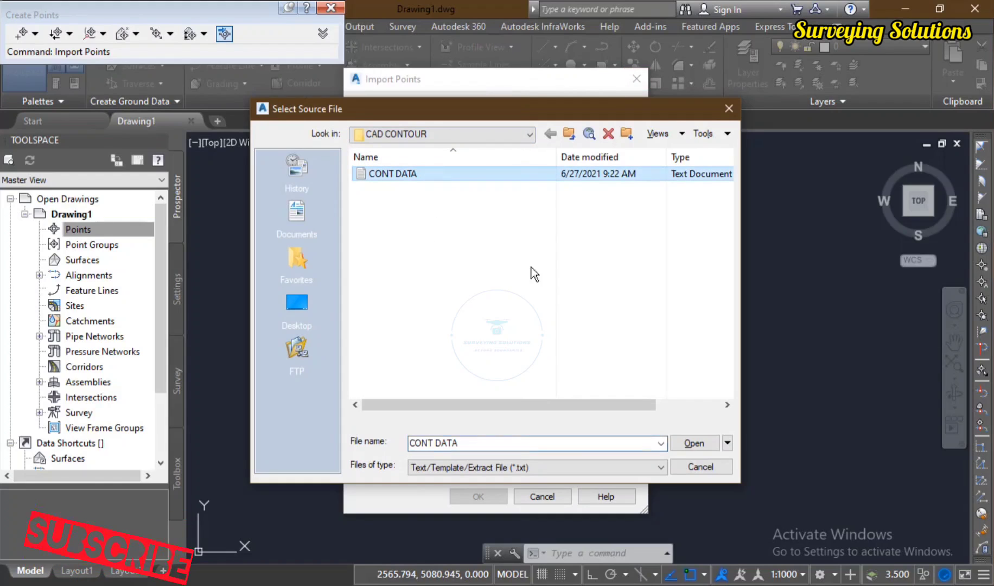
click(703, 443)
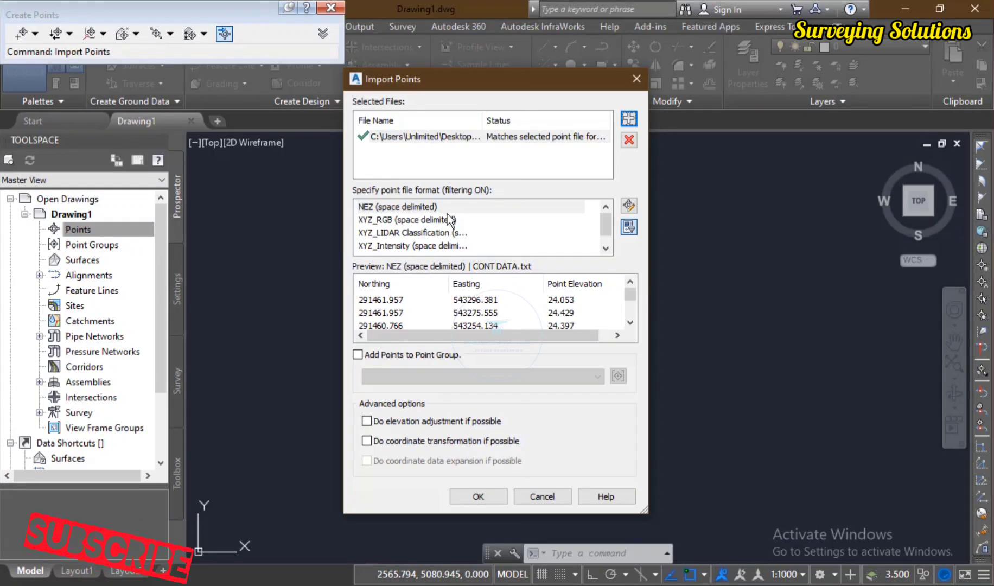
scroll(440, 237, down, 1)
click(416, 246)
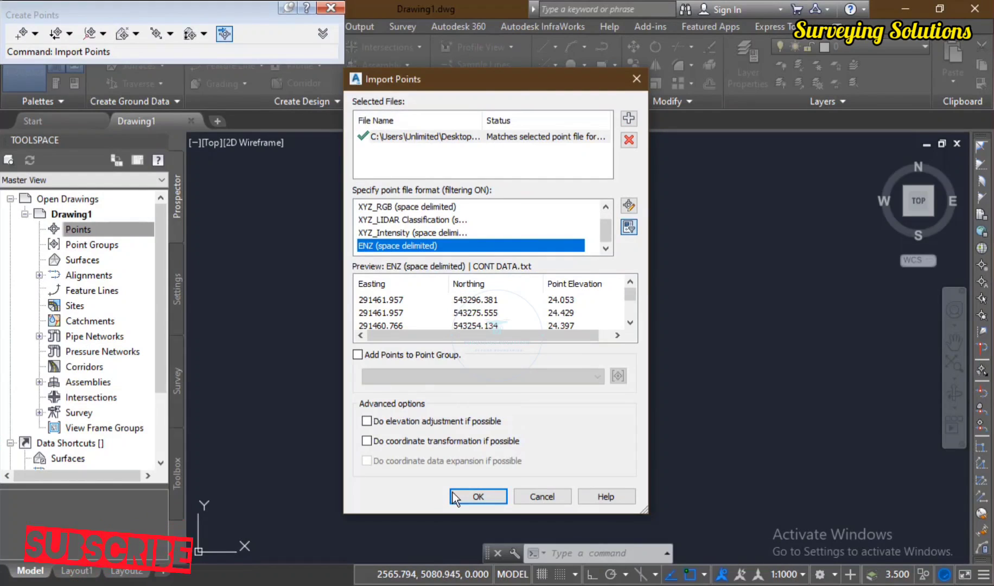
click(467, 494)
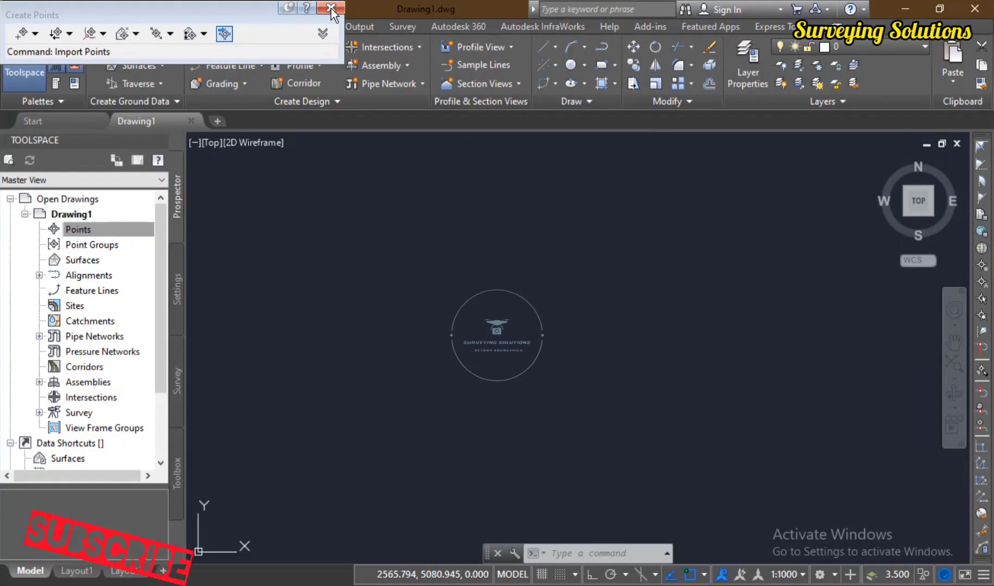
- Close the Create Points toolbar and zoom extents (Z, E) to fit the red point cloud
click(331, 7)
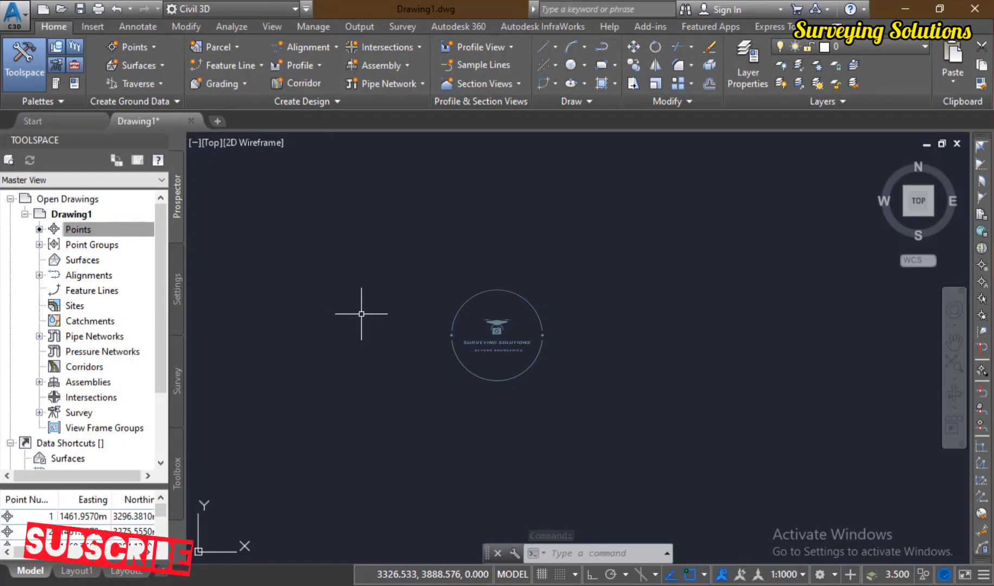
key(Escape)
key(Escape)
key(Escape)
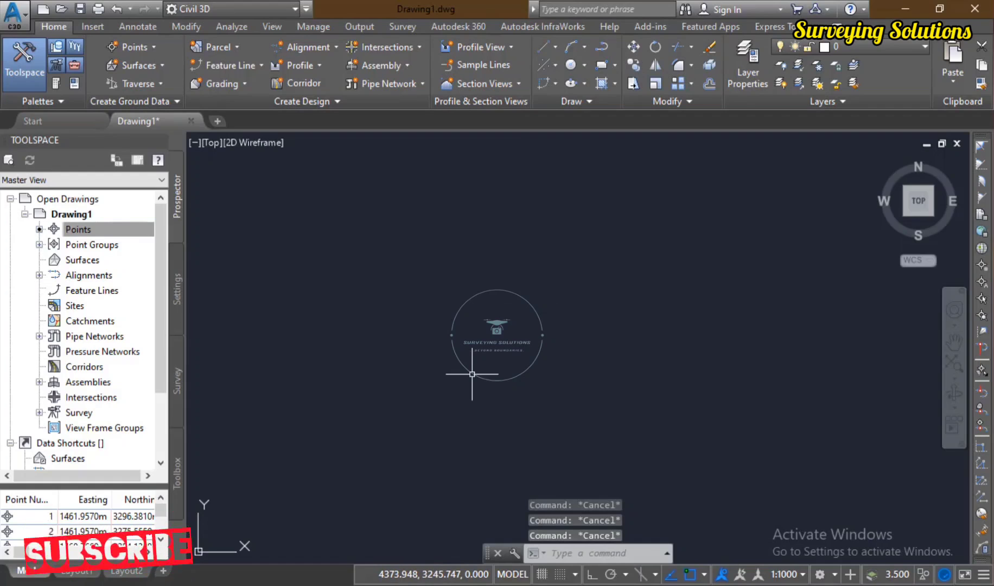
text(Z)
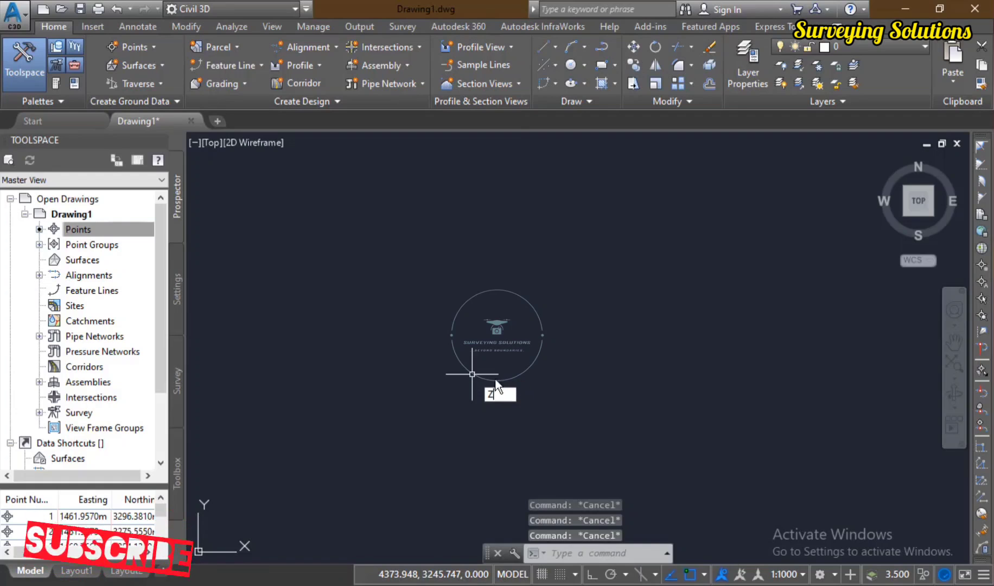
key(Return)
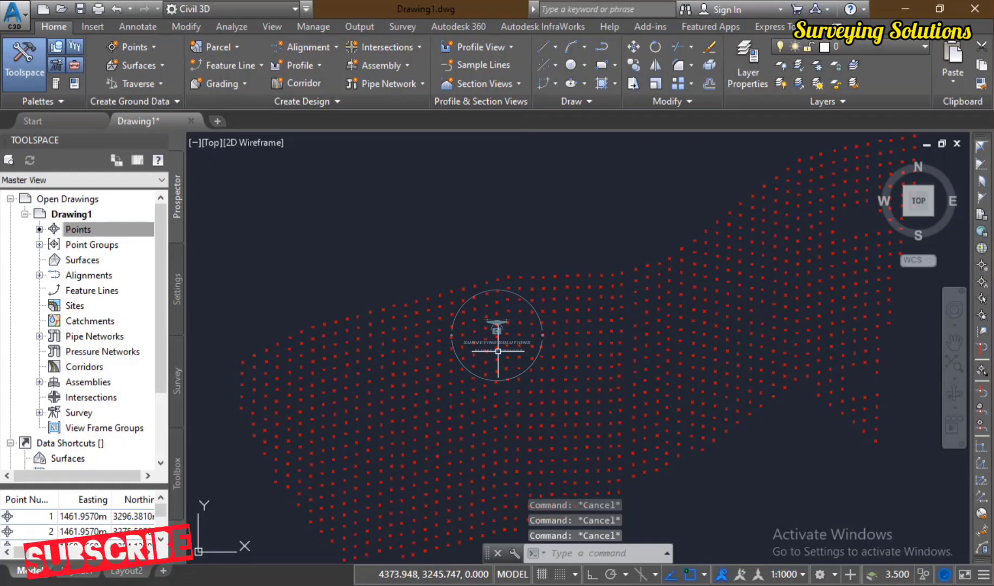
text(E)
key(Return)
scroll(478, 356, up, 4)
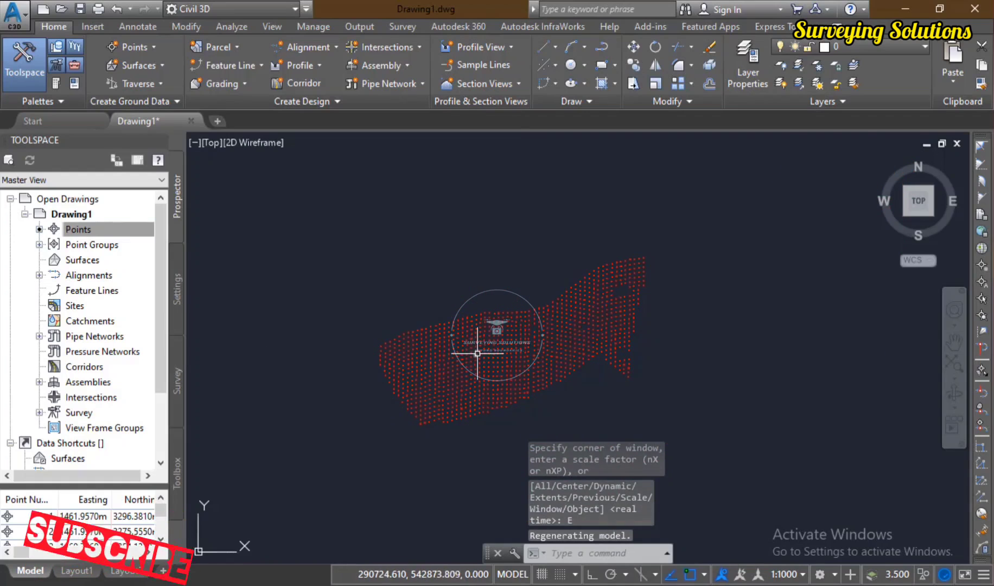
scroll(478, 356, down, 3)
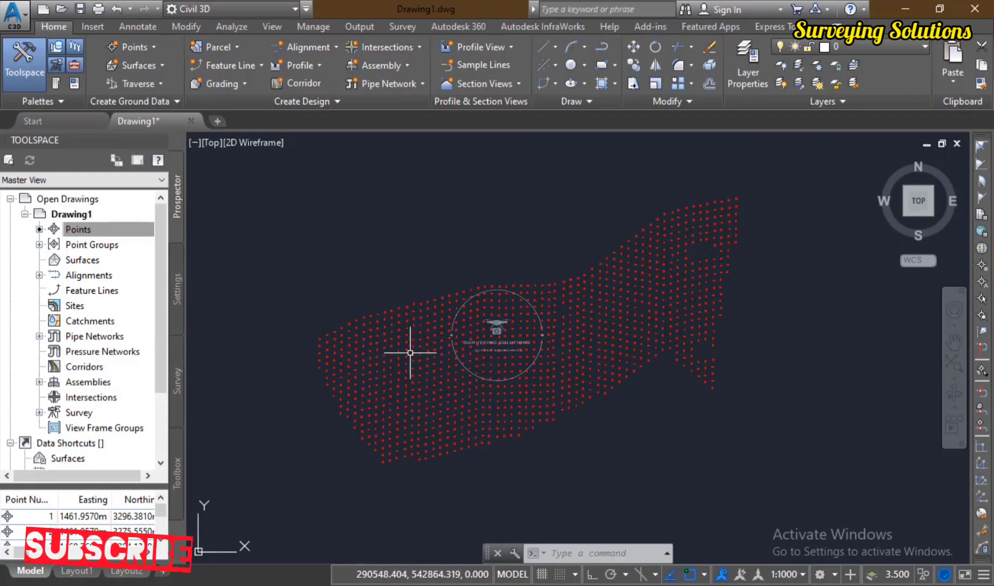
scroll(400, 351, up, 3)
scroll(399, 344, down, 3)
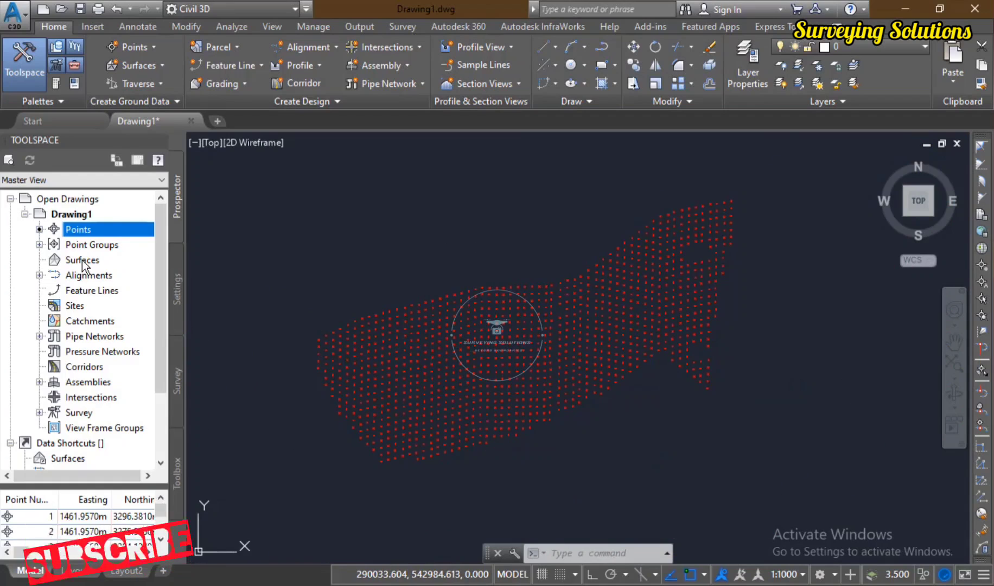
scroll(437, 299, up, 2)
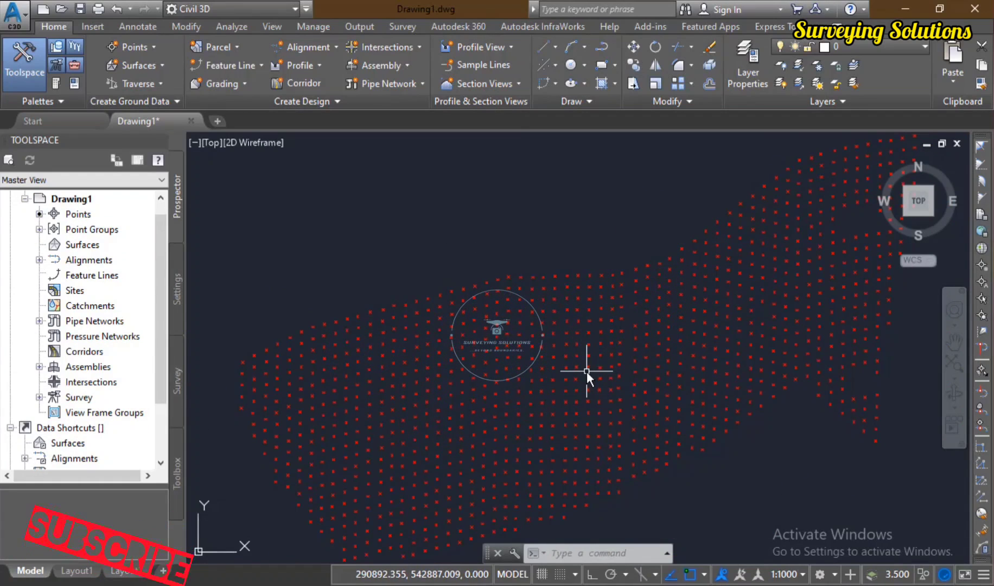
- Create a new TIN surface named CONTOURS
right_click(94, 247)
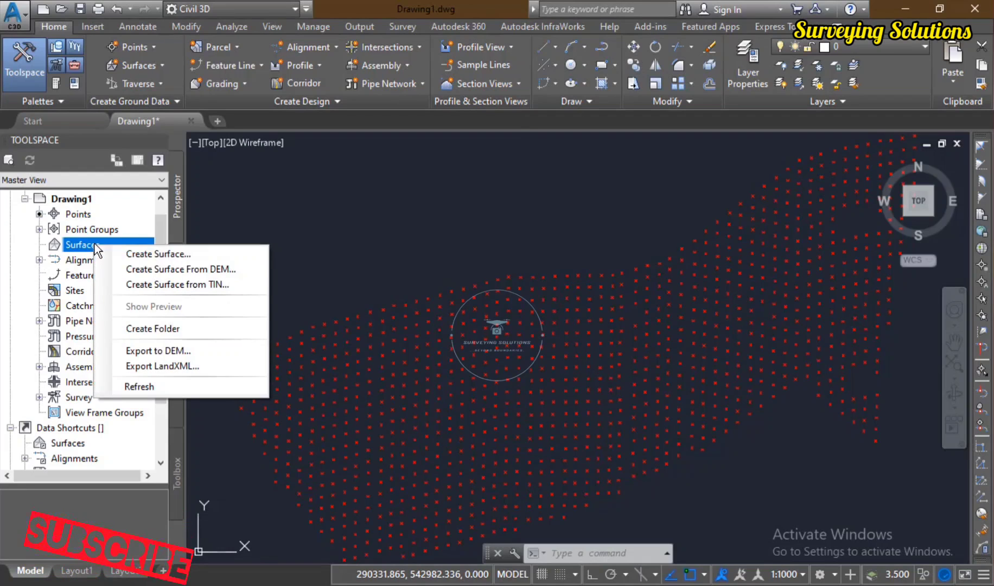
click(164, 252)
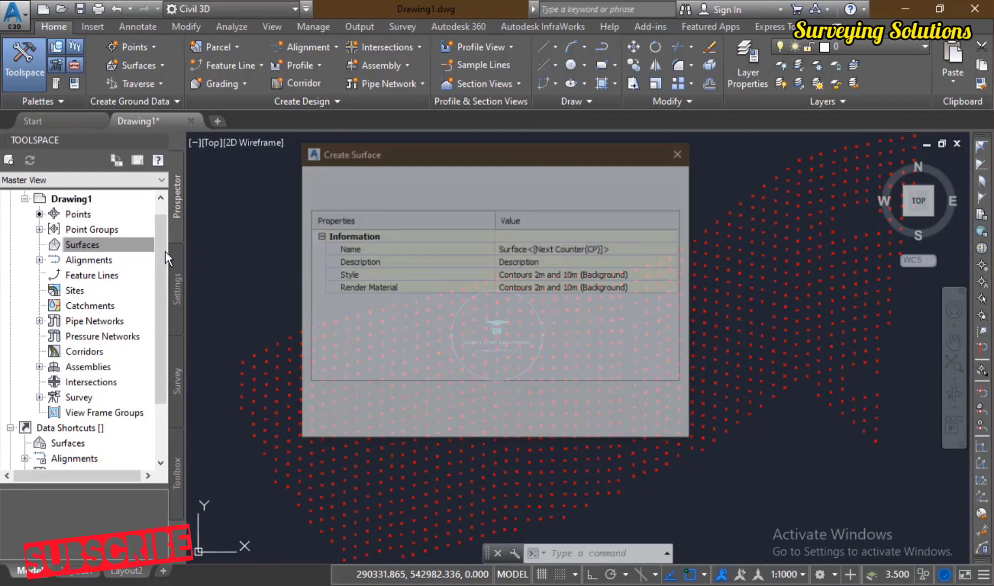
click(526, 248)
text(CONTOURS)
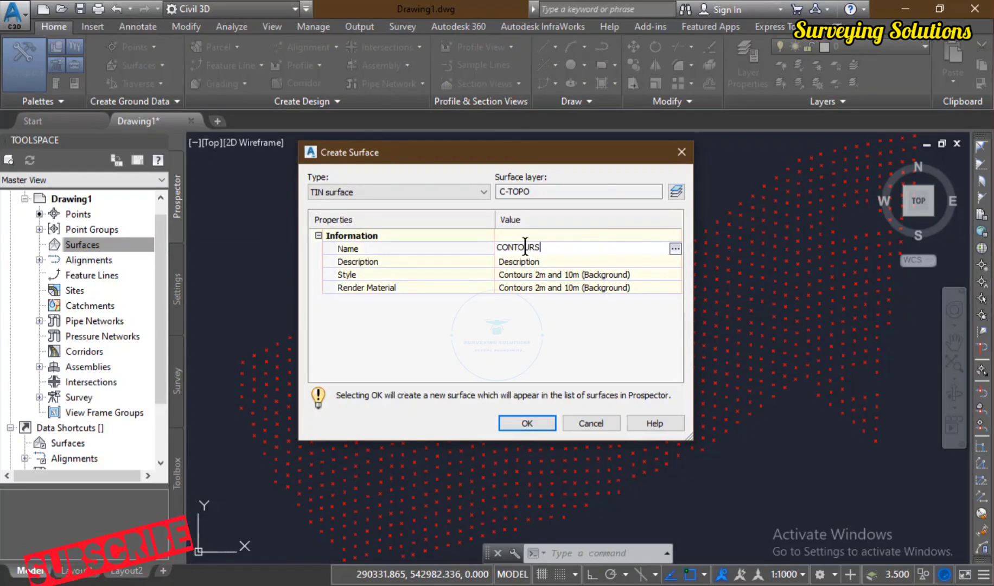
click(516, 423)
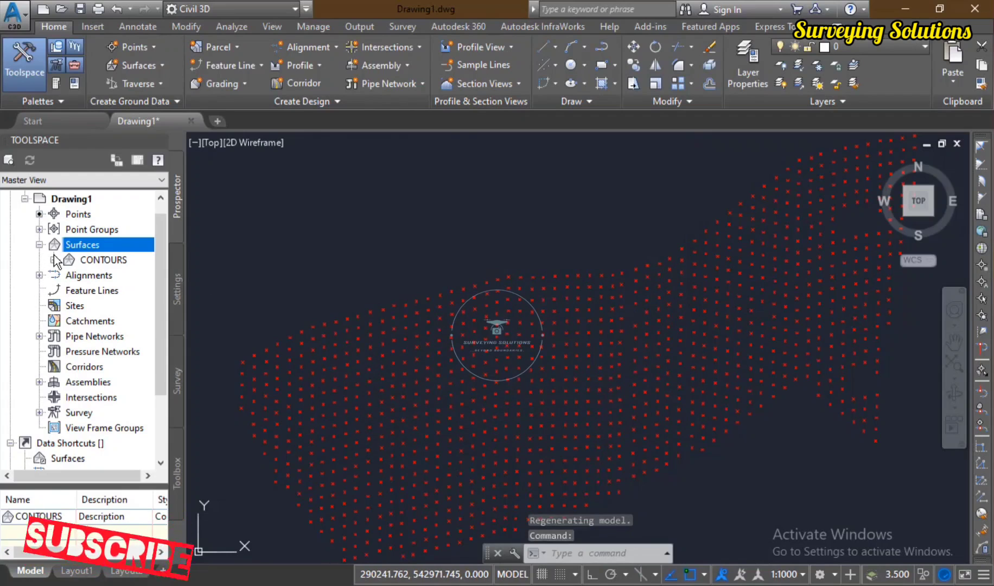
- Add the _All Points point group to the CONTOURS surface definition
click(53, 260)
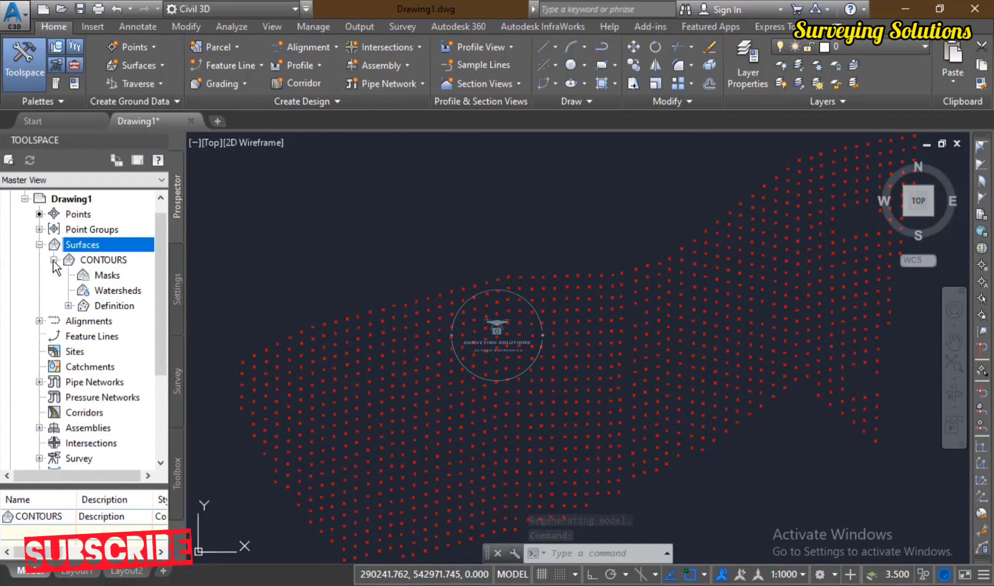
click(68, 305)
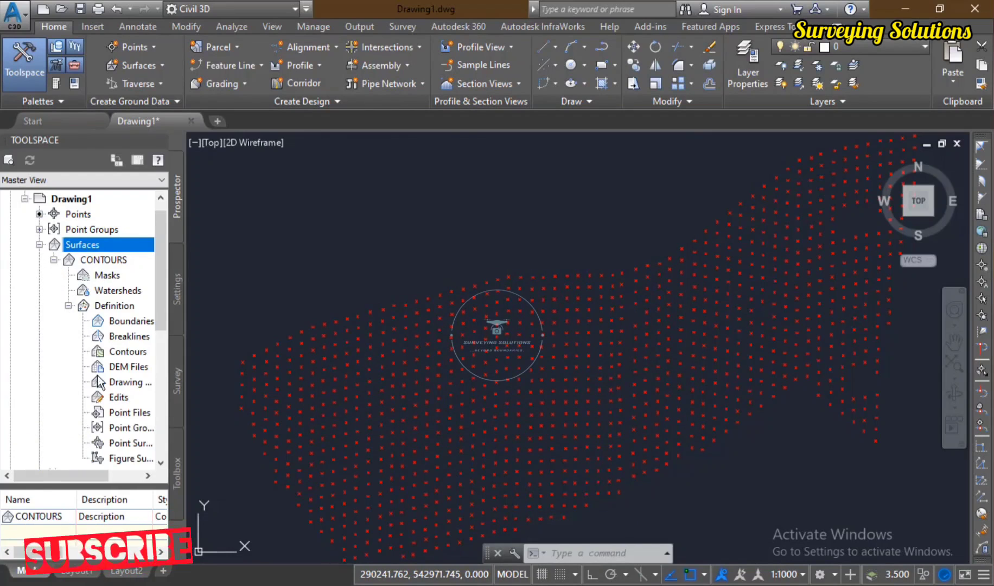
scroll(103, 394, down, 1)
click(135, 383)
right_click(135, 383)
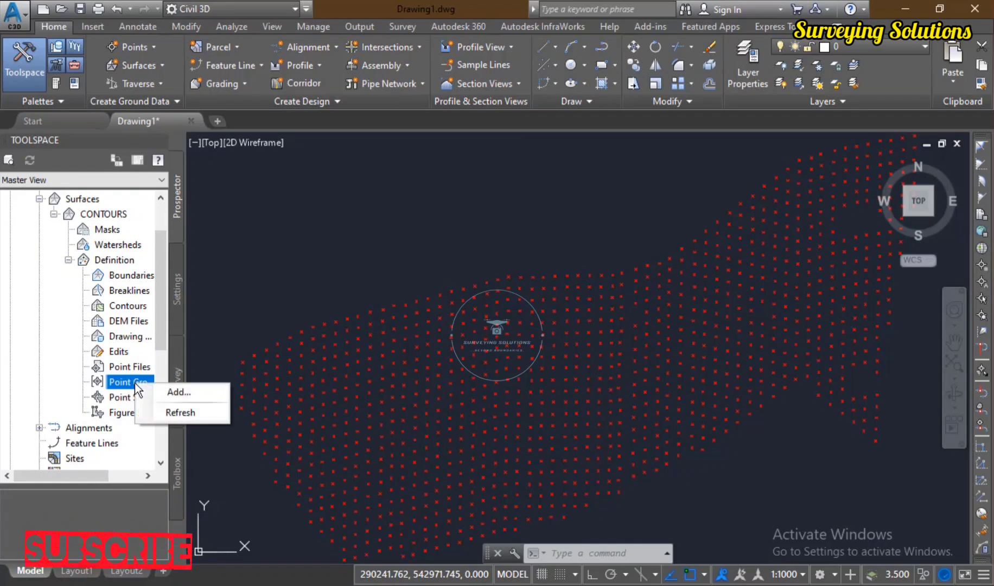
click(166, 391)
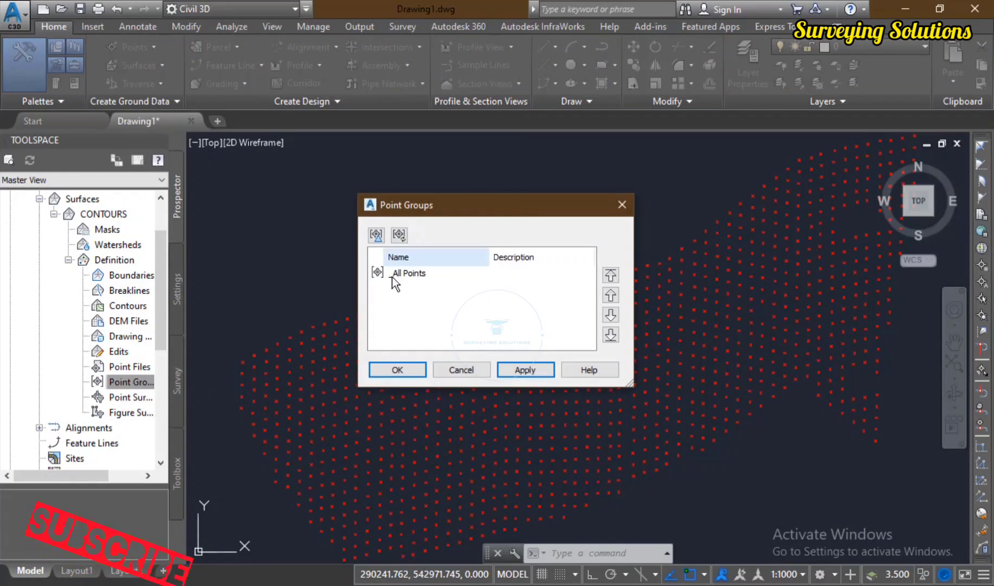
click(396, 277)
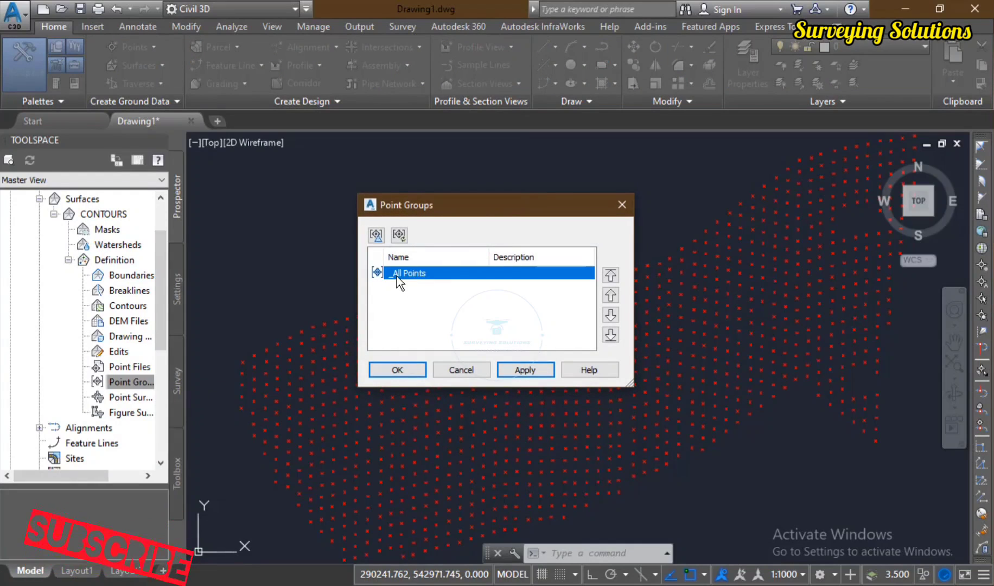
click(526, 371)
click(395, 371)
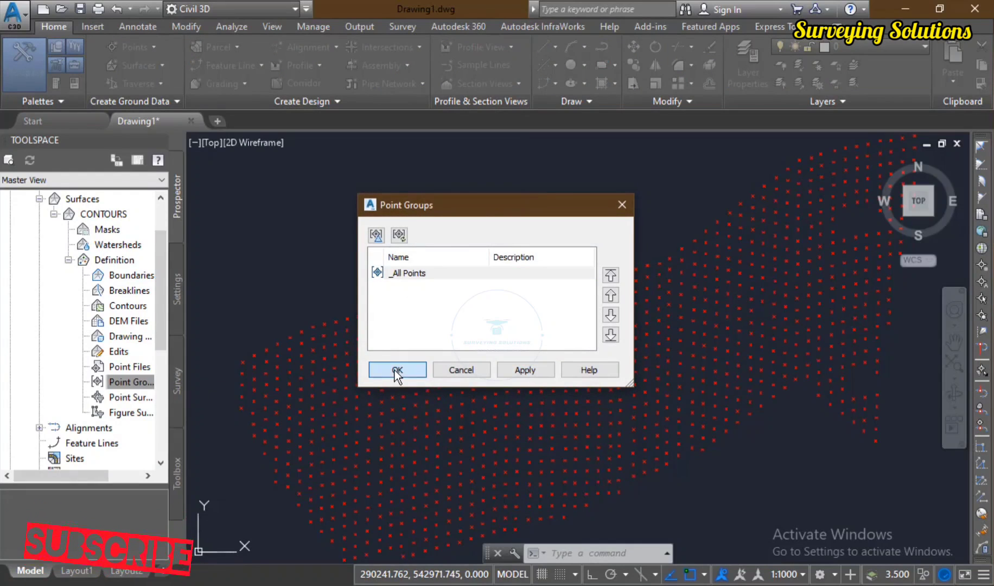